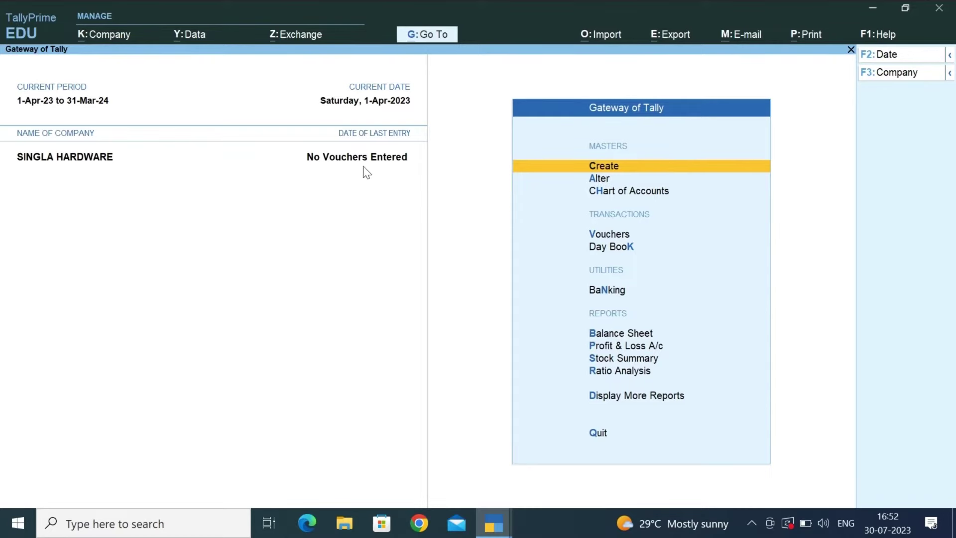
- Switch to the Aggarwal Cement & Hardware company window and open its Day Book report
{"action": "left_click", "coordinate": [494, 523]}
{"action": "left_click", "coordinate": [389, 438]}
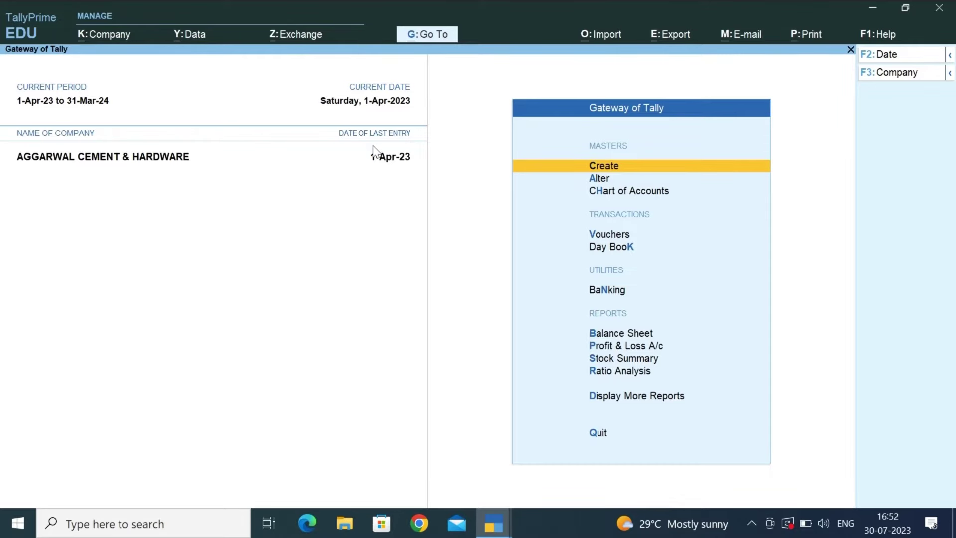
{"action": "key", "text": "Down"}
{"action": "key", "text": "Down"}
{"action": "key", "text": "Down"}
{"action": "key", "text": "Down"}
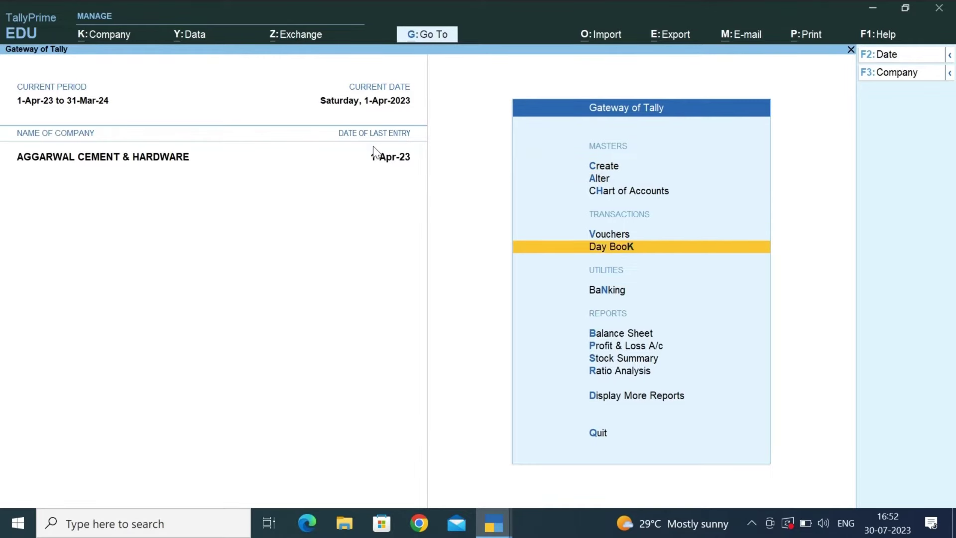
{"action": "key", "text": "Down"}
{"action": "key", "text": "Down"}
{"action": "key", "text": "Down"}
{"action": "key", "text": "Down"}
{"action": "key", "text": "Down"}
{"action": "key", "text": "Down"}
{"action": "key", "text": "Return"}
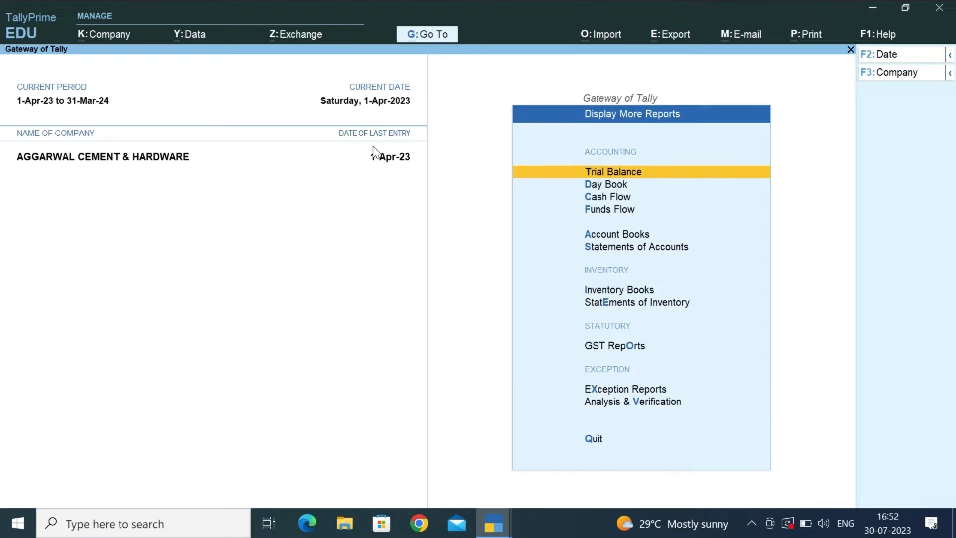
{"action": "key", "text": "Down"}
{"action": "key", "text": "Return"}
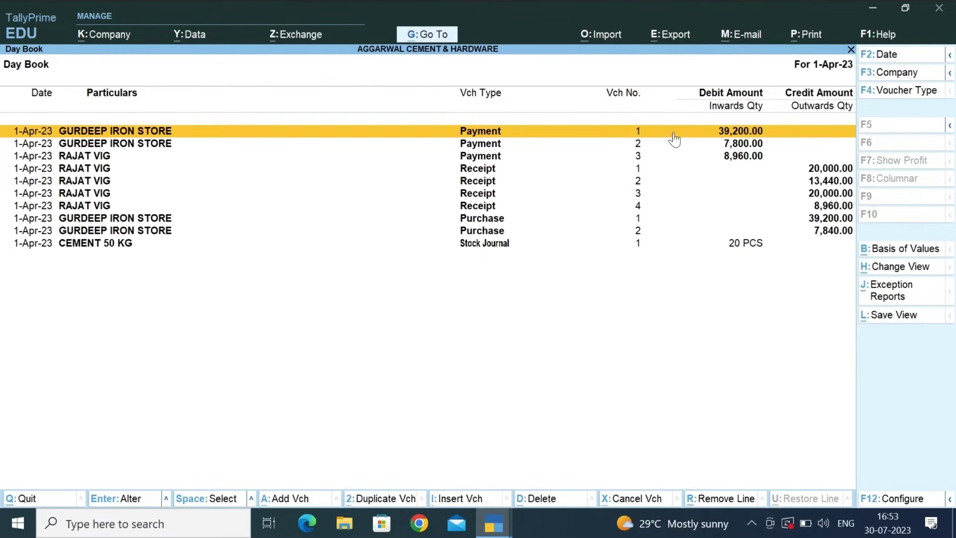
- Check the Singla Hardware company window for vouchers and return to the Aggarwal Cement & Hardware Day Book
{"action": "mouse_move", "coordinate": [496, 520]}
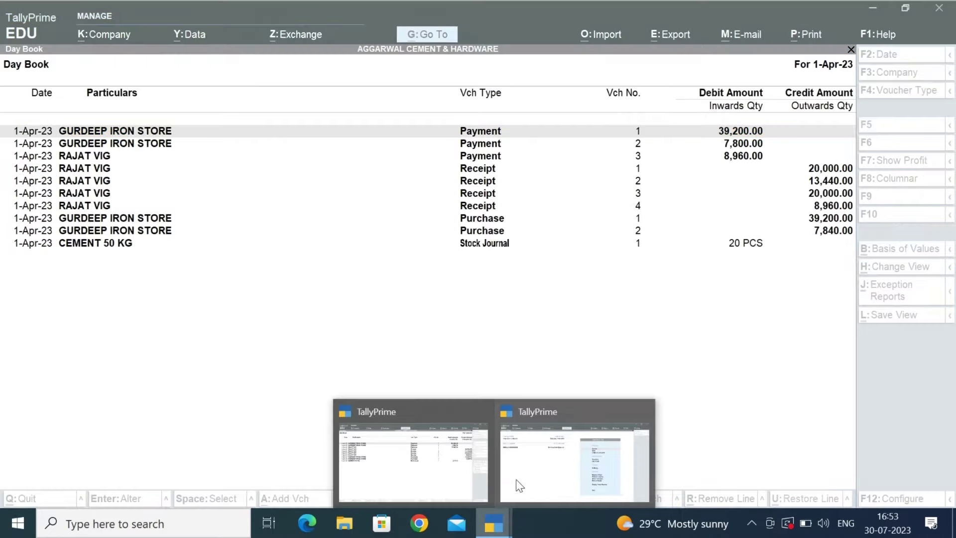
{"action": "left_click", "coordinate": [528, 456]}
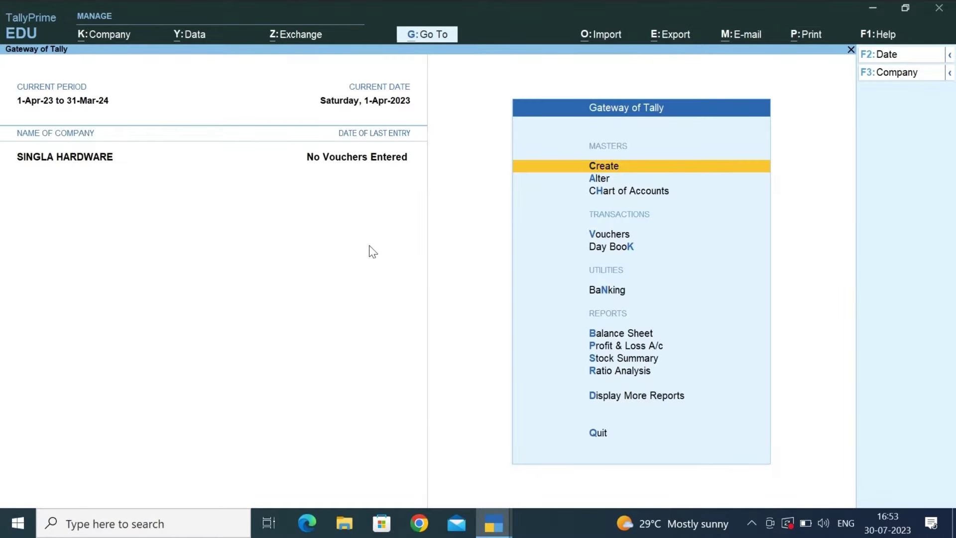
{"action": "key", "text": "alt+Tab"}
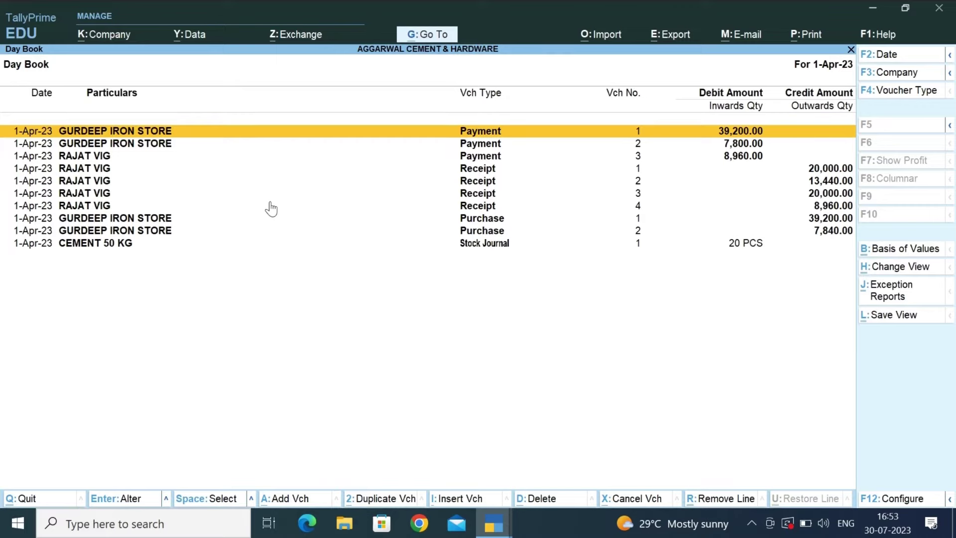
- Open the export configuration for the current Day Book report and show the full list of options
{"action": "left_click", "coordinate": [669, 45]}
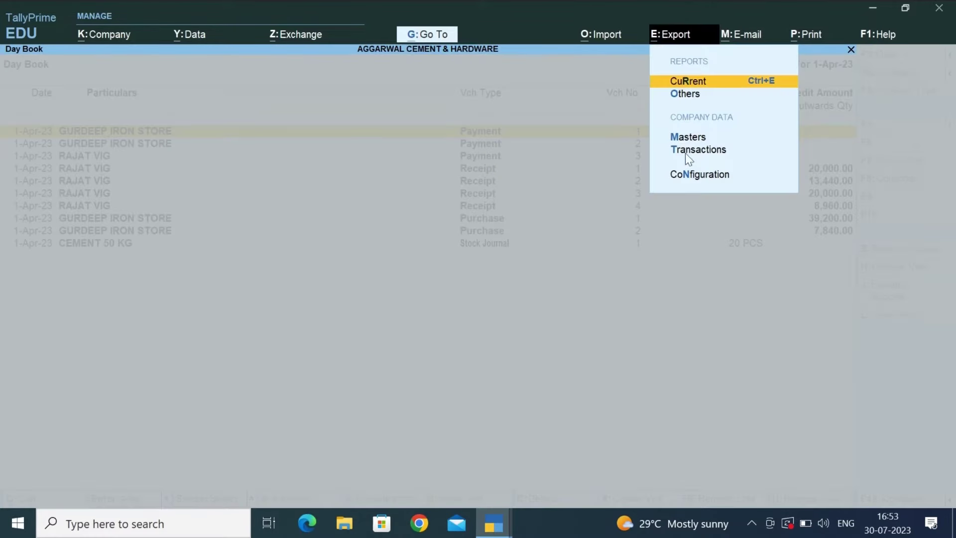
{"action": "left_click", "coordinate": [719, 85]}
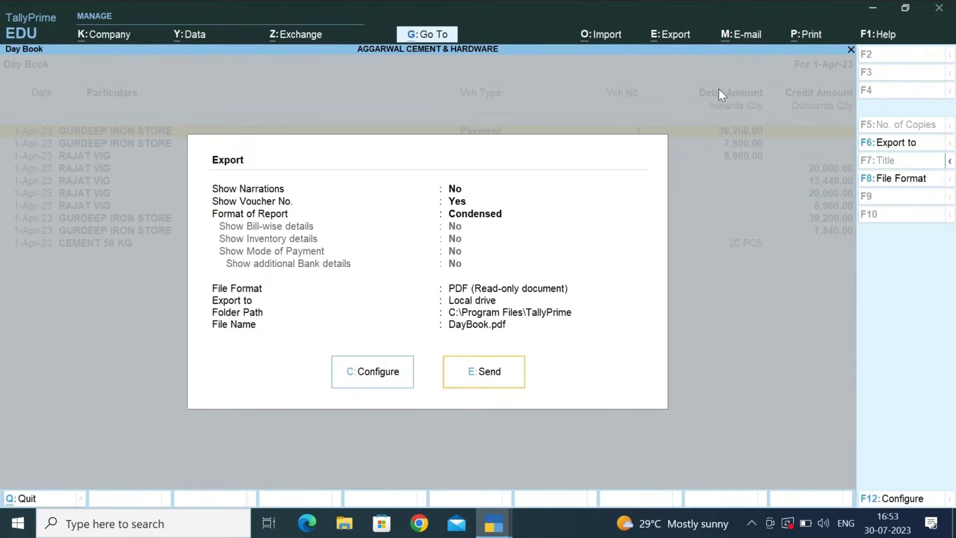
{"action": "left_click", "coordinate": [387, 378]}
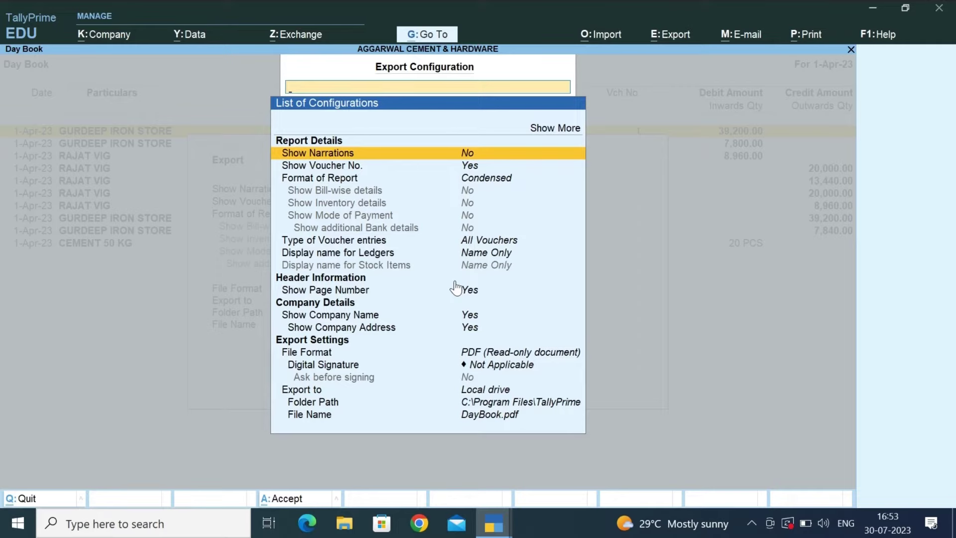
{"action": "left_click", "coordinate": [546, 132]}
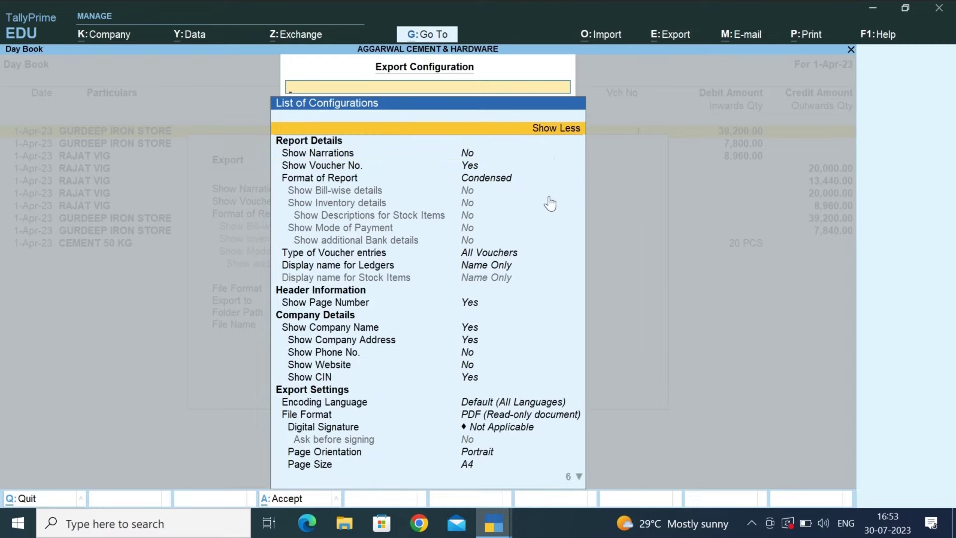
- Set the export file format to XML (Data Interchange) and Include dependent masters to Yes
{"action": "key", "text": "Down"}
{"action": "key", "text": "Down"}
{"action": "key", "text": "Down"}
{"action": "key", "text": "Down"}
{"action": "key", "text": "Down"}
{"action": "key", "text": "Down"}
{"action": "key", "text": "Down"}
{"action": "key", "text": "Down"}
{"action": "key", "text": "Down"}
{"action": "key", "text": "Down"}
{"action": "key", "text": "Down"}
{"action": "key", "text": "Down"}
{"action": "key", "text": "Down"}
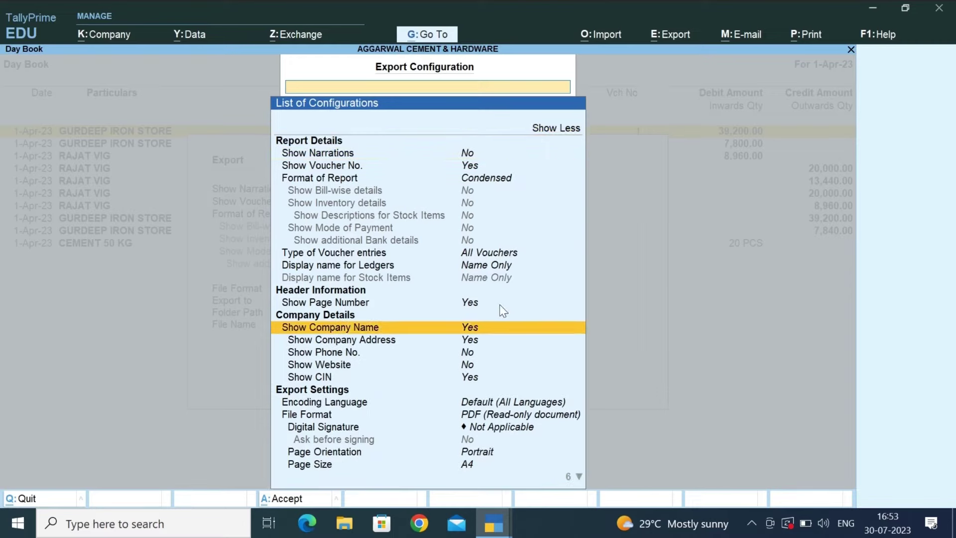
{"action": "key", "text": "Down"}
{"action": "key", "text": "Down"}
{"action": "key", "text": "Down"}
{"action": "key", "text": "Down"}
{"action": "key", "text": "Down"}
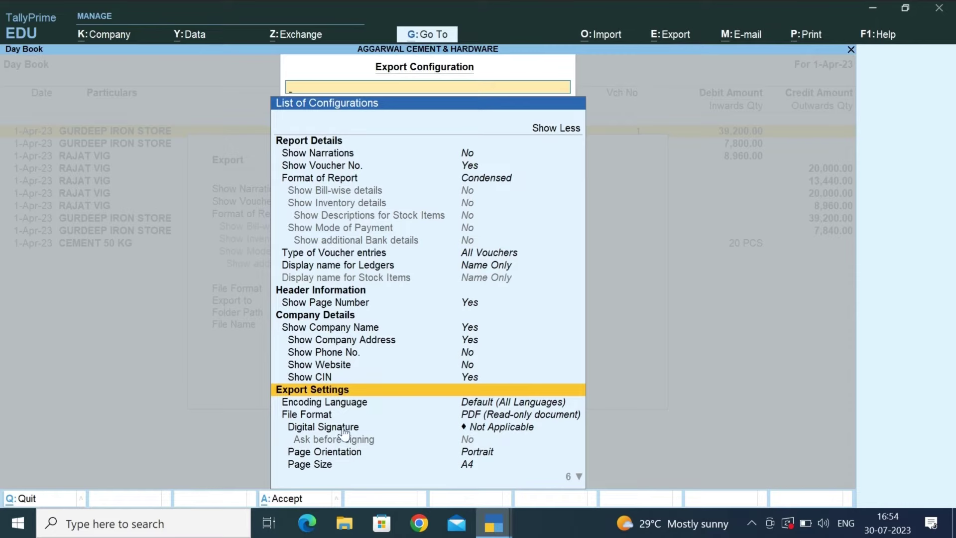
{"action": "left_click", "coordinate": [300, 418]}
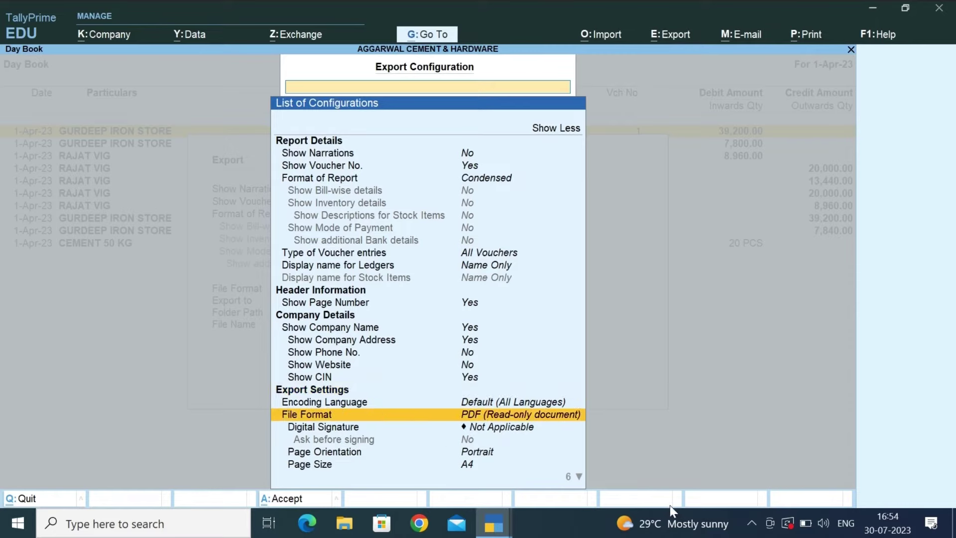
{"action": "key", "text": "Return"}
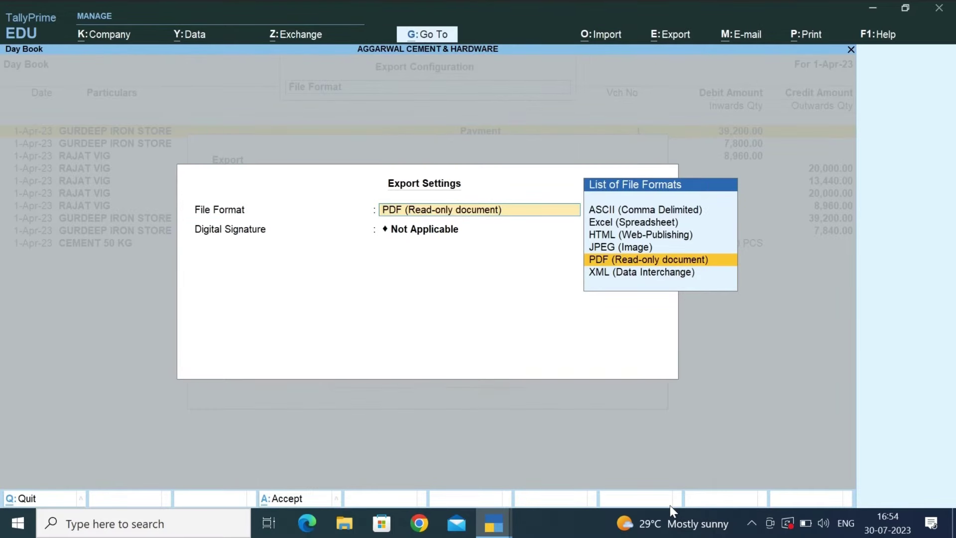
{"action": "key", "text": "Down"}
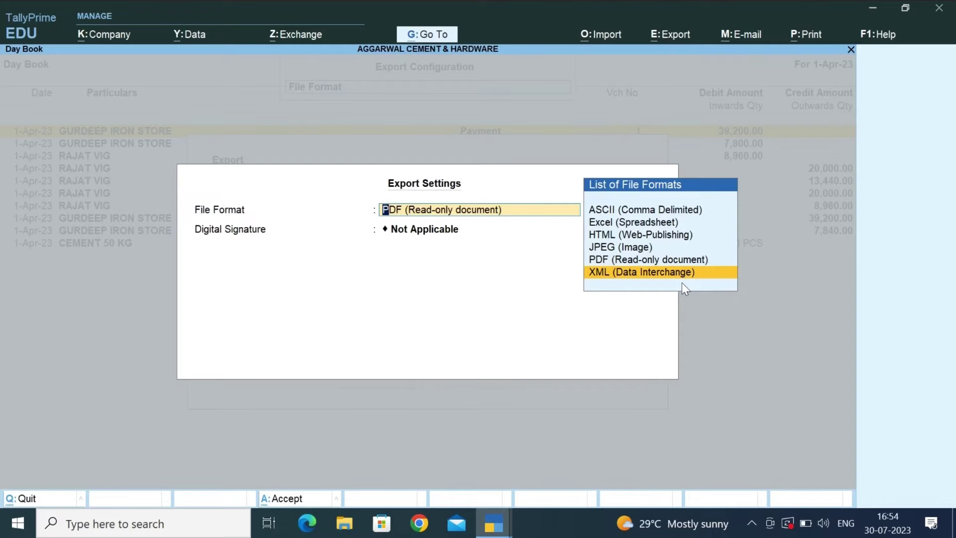
{"action": "key", "text": "Return"}
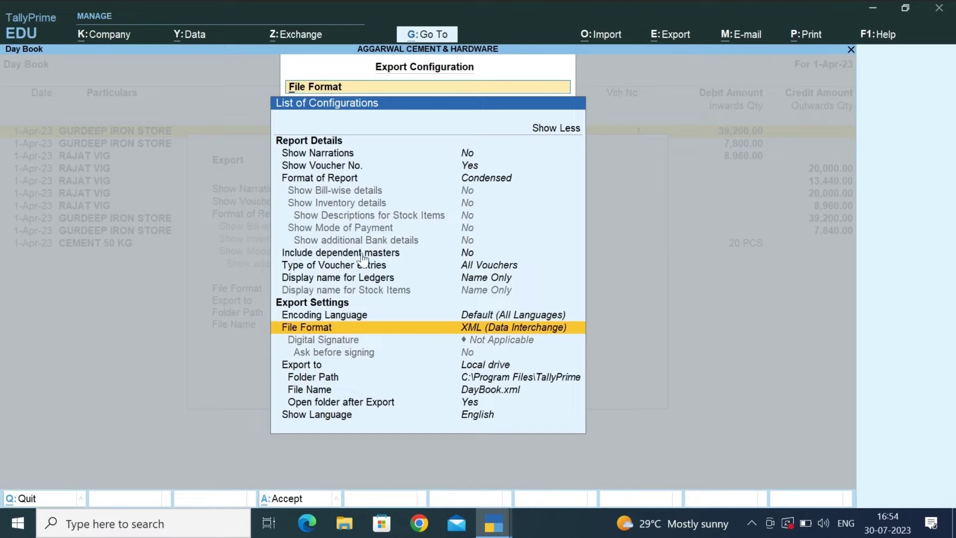
{"action": "left_click", "coordinate": [453, 254]}
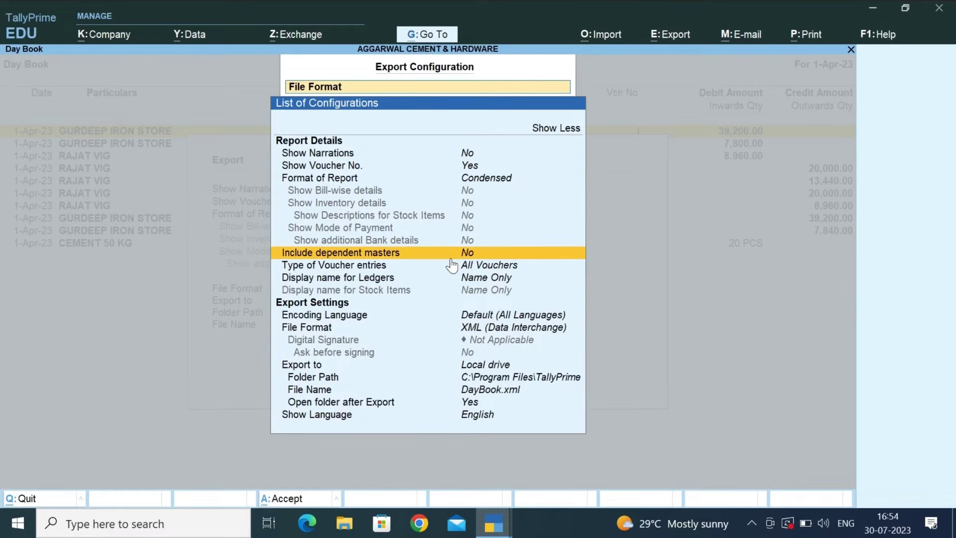
{"action": "left_click", "coordinate": [451, 258]}
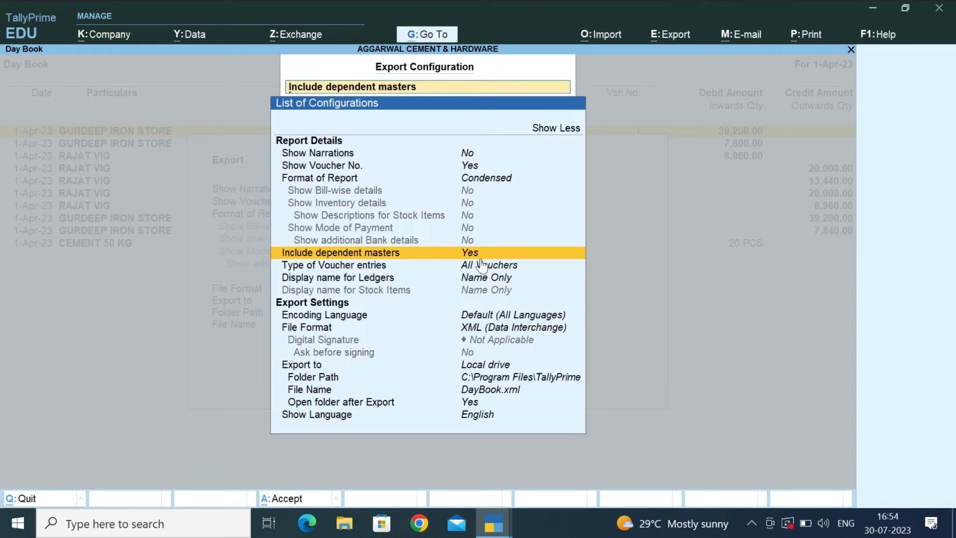
- Set the export folder path to the Desktop folder
{"action": "key", "text": "Down"}
{"action": "key", "text": "Down"}
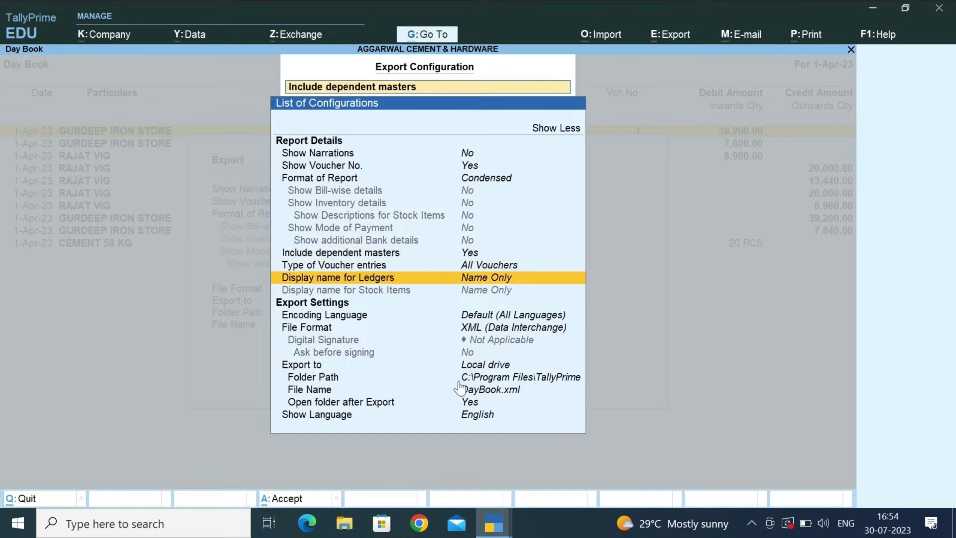
{"action": "key", "text": "Down"}
{"action": "key", "text": "Down"}
{"action": "key", "text": "Down"}
{"action": "key", "text": "Down"}
{"action": "key", "text": "Down"}
{"action": "key", "text": "Down"}
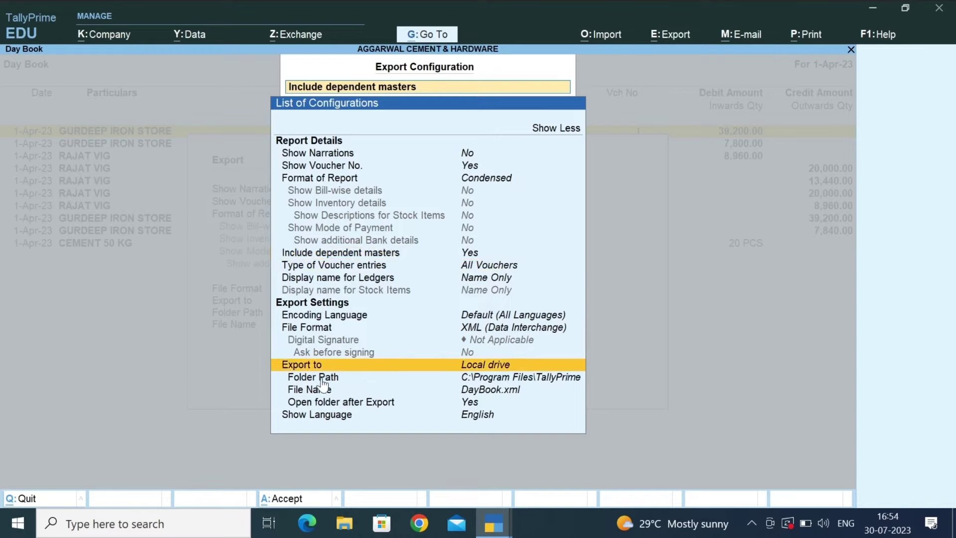
{"action": "key", "text": "Down"}
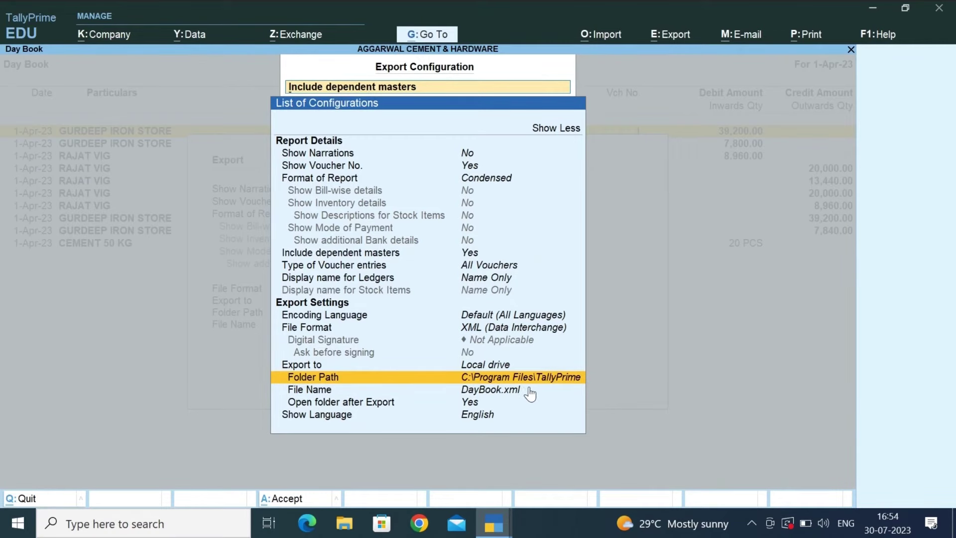
{"action": "key", "text": "Return"}
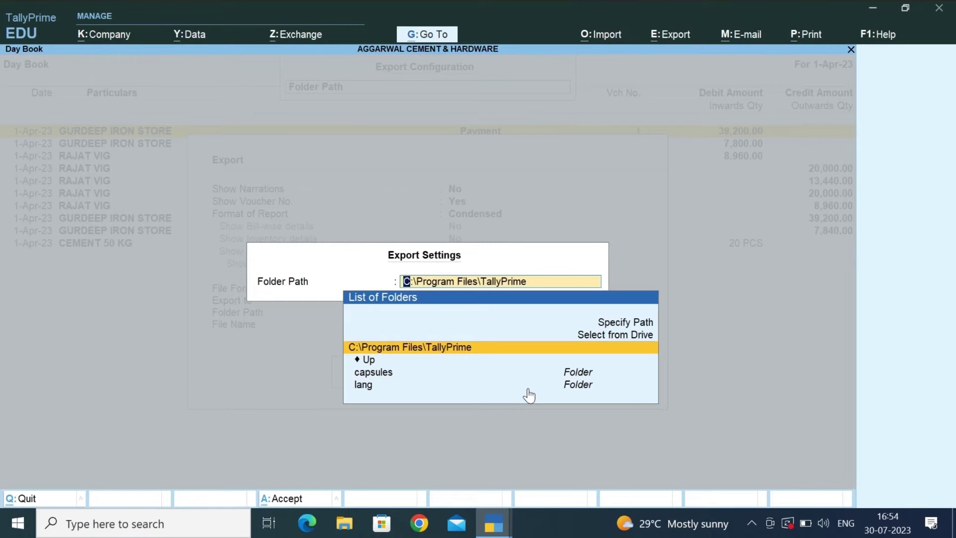
{"action": "key", "text": "Down"}
{"action": "key", "text": "Return"}
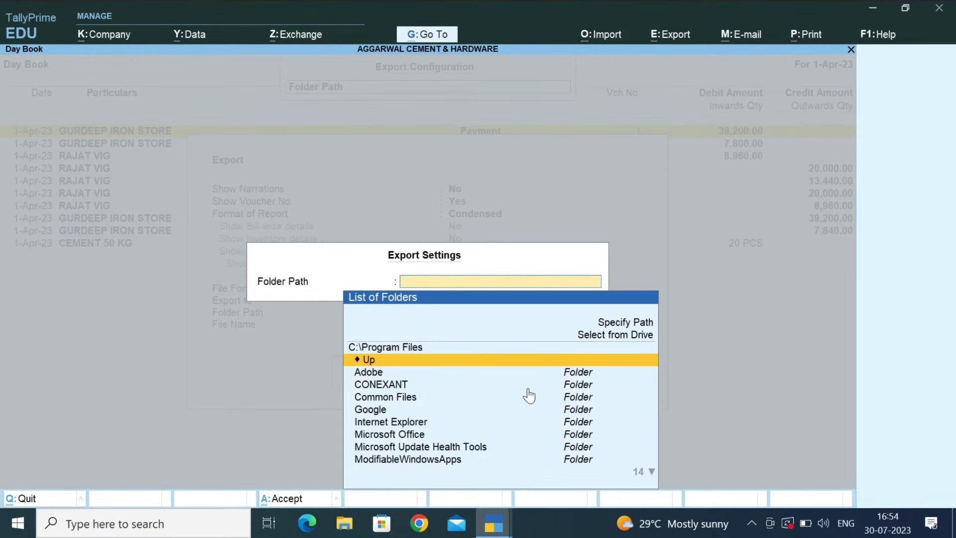
{"action": "key", "text": "Return"}
{"action": "key", "text": "Down"}
{"action": "key", "text": "Up"}
{"action": "key", "text": "Return"}
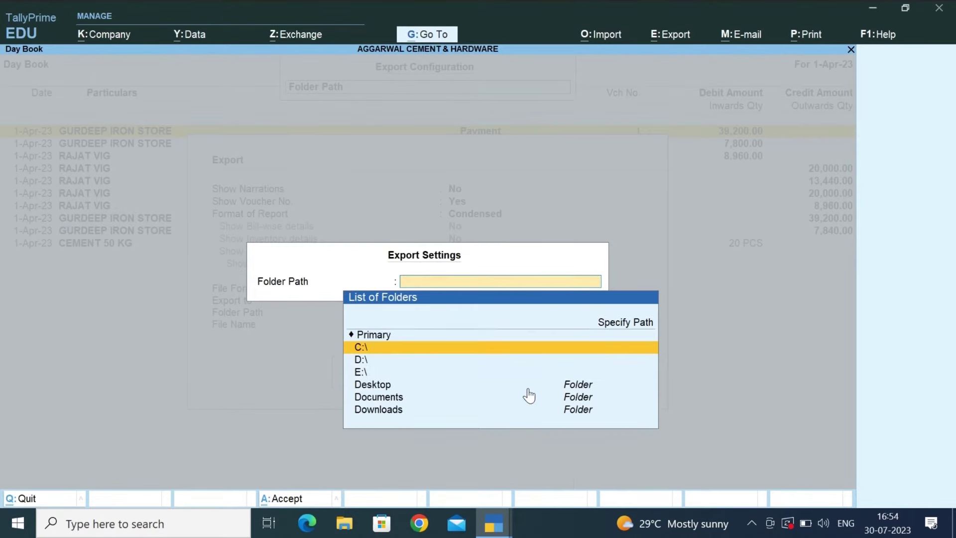
{"action": "key", "text": "Down"}
{"action": "key", "text": "Down"}
{"action": "key", "text": "Down"}
{"action": "key", "text": "Down"}
{"action": "key", "text": "Return"}
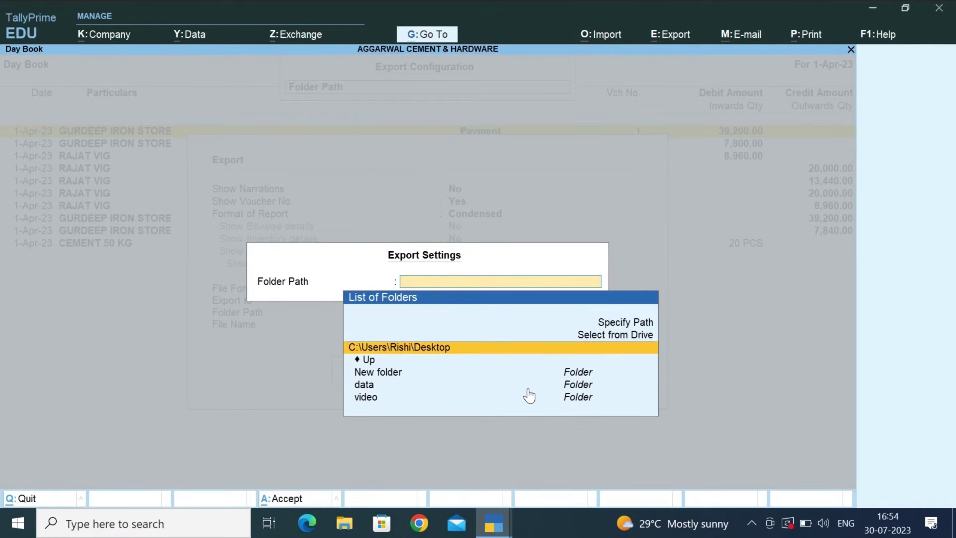
{"action": "key", "text": "Return"}
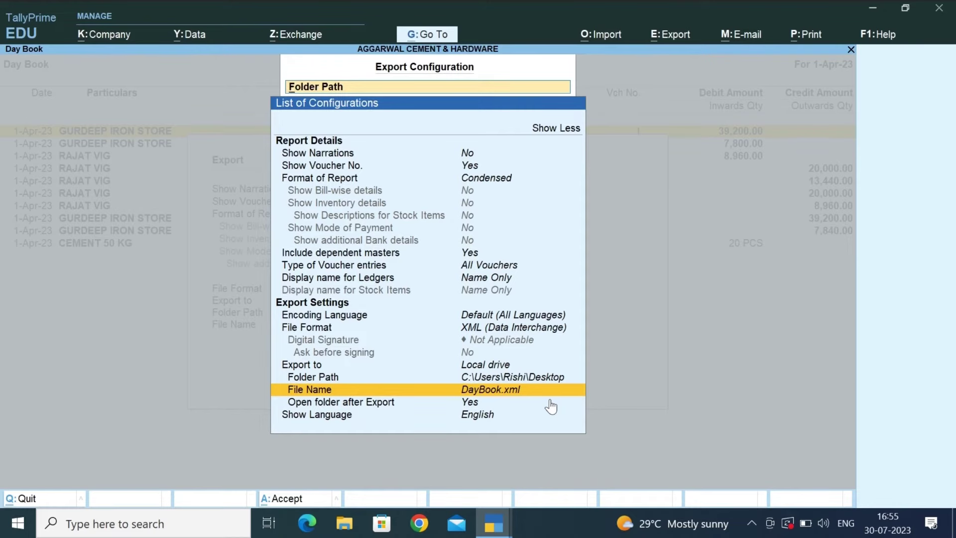
{"action": "key", "text": "Return"}
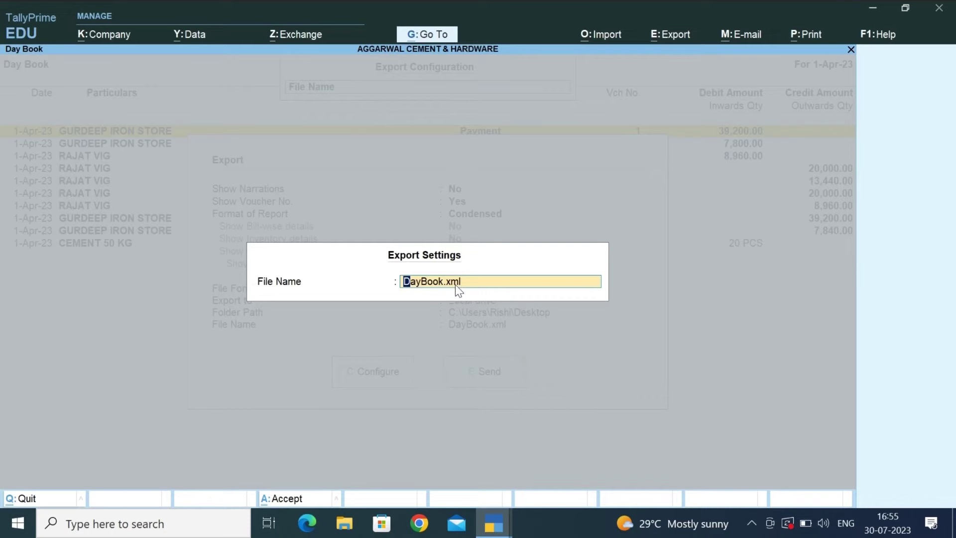
{"action": "key", "text": "BackSpace"}
{"action": "key", "text": "Escape"}
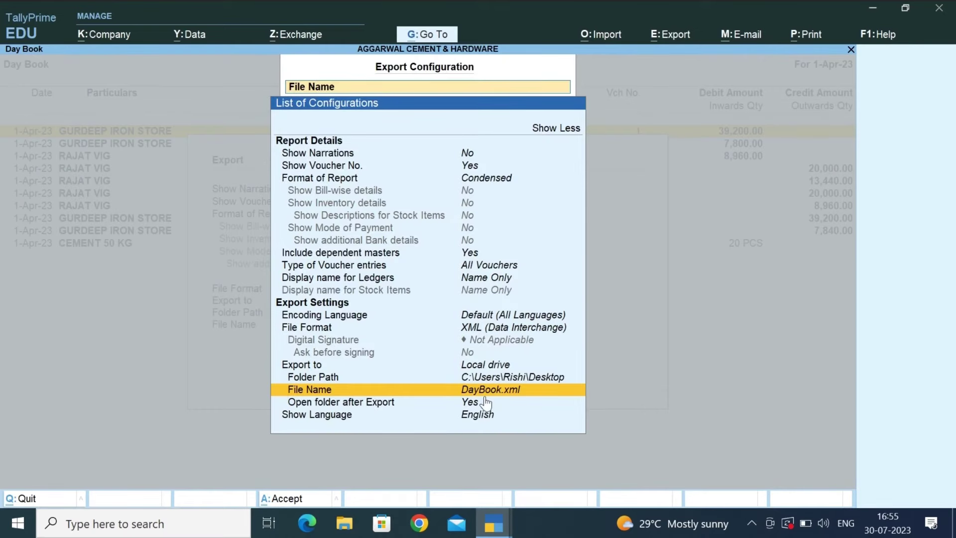
- Accept the configuration, export the Day Book as DayBook.xml, and close the Desktop folder window after locating the file
{"action": "key", "text": "ctrl"}
{"action": "key", "text": "ctrl+a"}
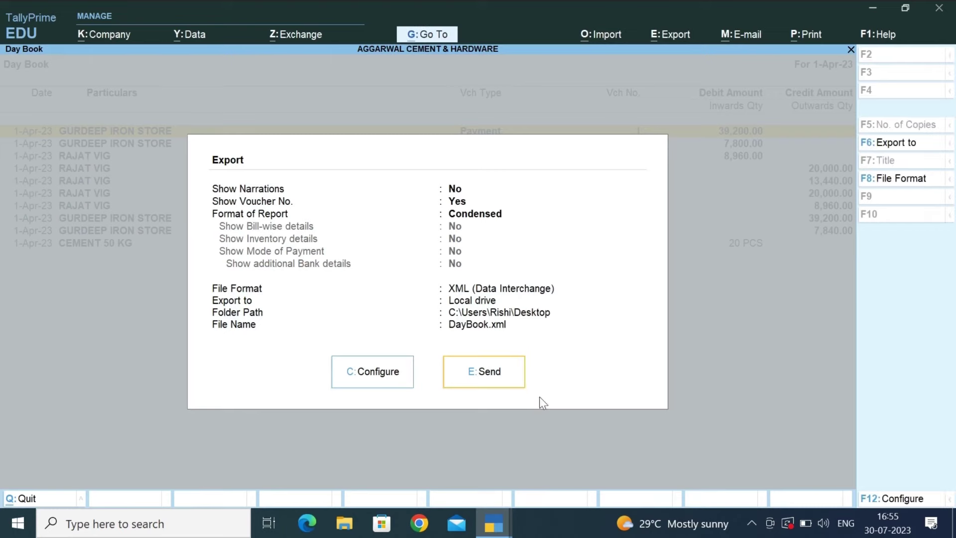
{"action": "left_click", "coordinate": [488, 378]}
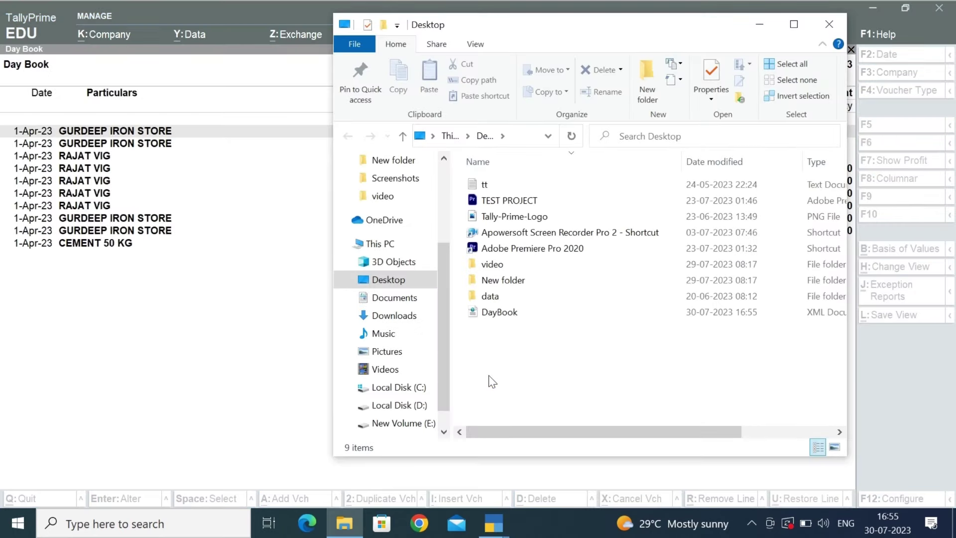
{"action": "left_click", "coordinate": [491, 314]}
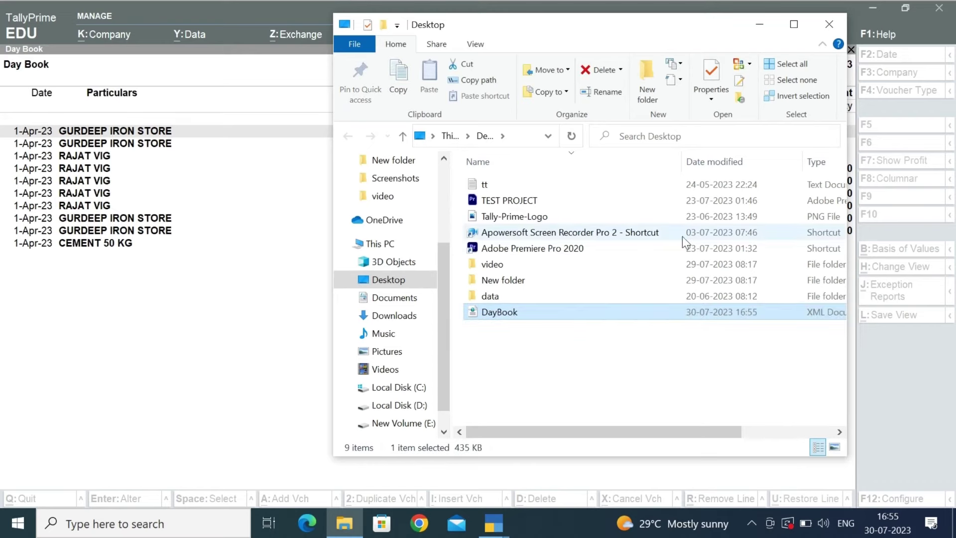
{"action": "left_click", "coordinate": [835, 26]}
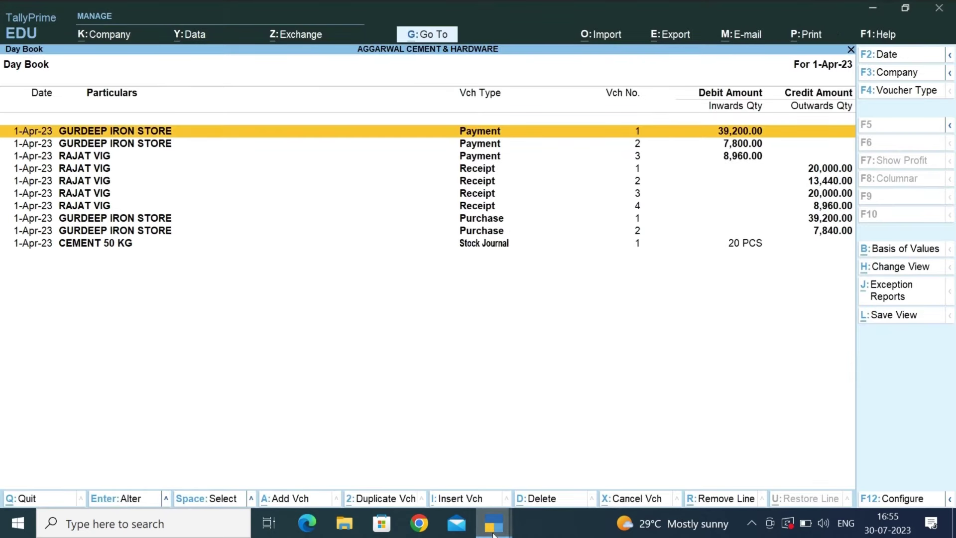
- Switch to the Singla Hardware company window and leave its Day Book for the Gateway of Tally
{"action": "mouse_move", "coordinate": [493, 523]}
{"action": "left_click", "coordinate": [530, 481]}
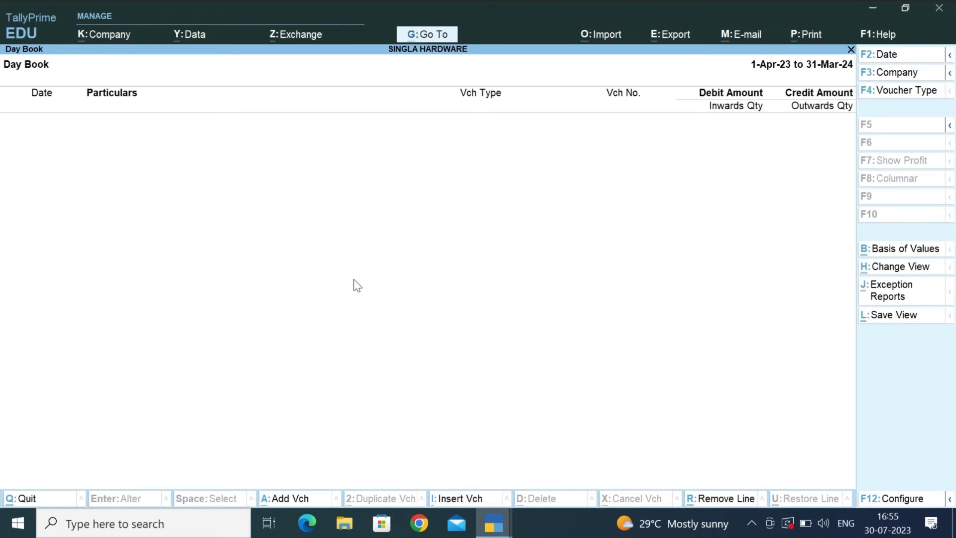
{"action": "key", "text": "Escape"}
{"action": "key", "text": "Escape"}
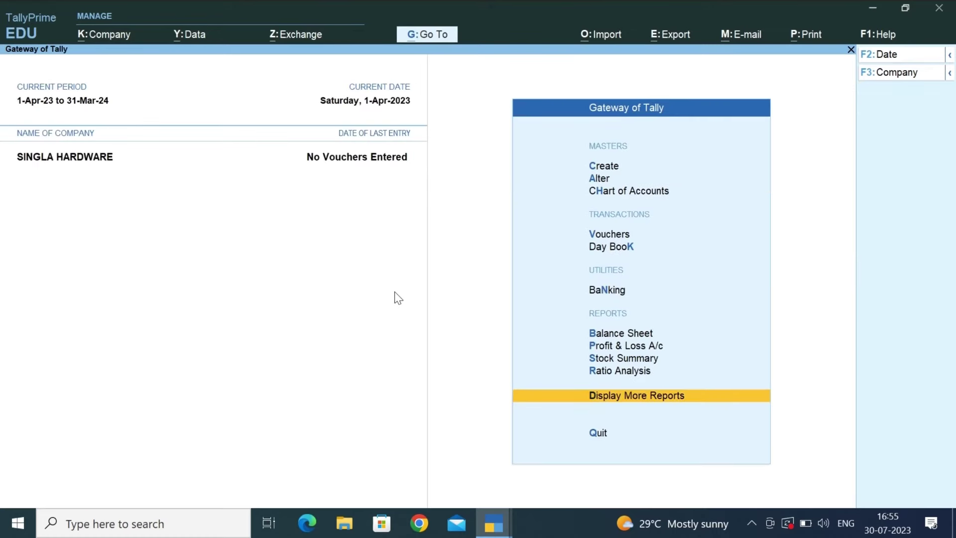
- Start importing transactions into the Singla Hardware company
{"action": "key", "text": "Home"}
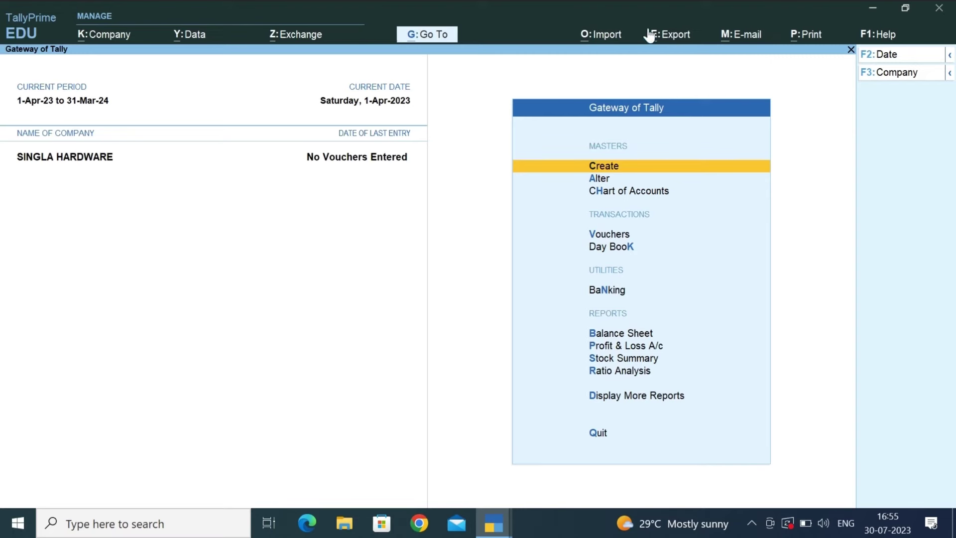
{"action": "left_click", "coordinate": [600, 41]}
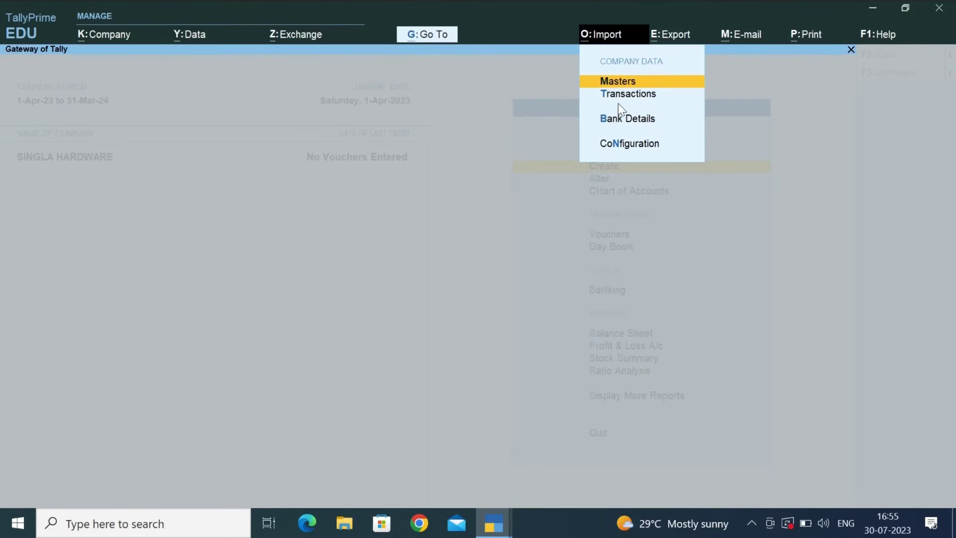
{"action": "key", "text": "Down"}
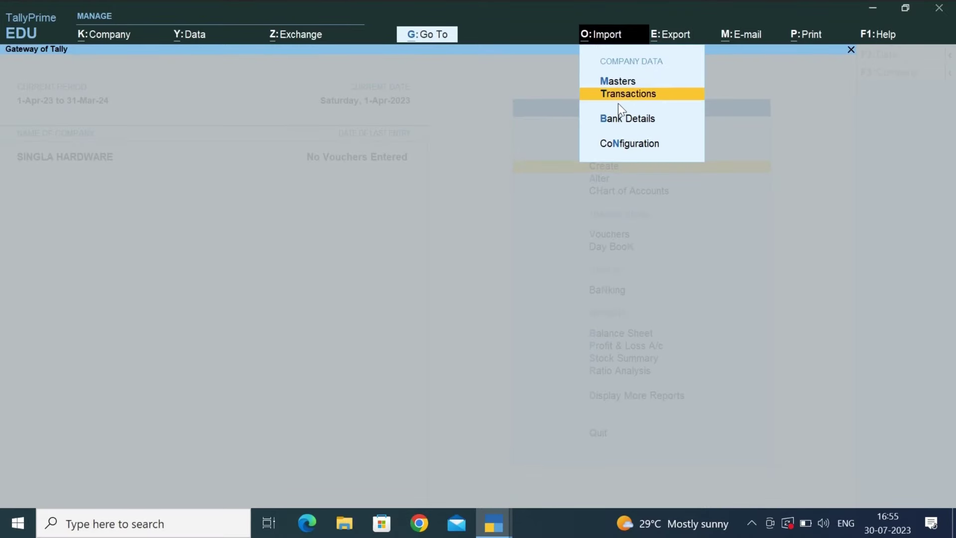
{"action": "key", "text": "Return"}
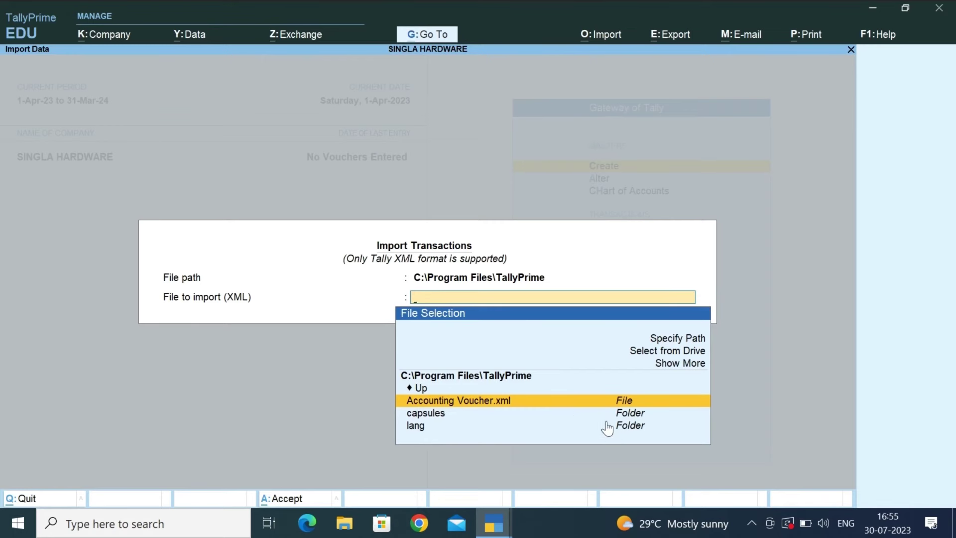
- Set the import file path to the Desktop folder by browsing from the TallyPrime program folder to the drive list
{"action": "key", "text": "Up"}
{"action": "key", "text": "Return"}
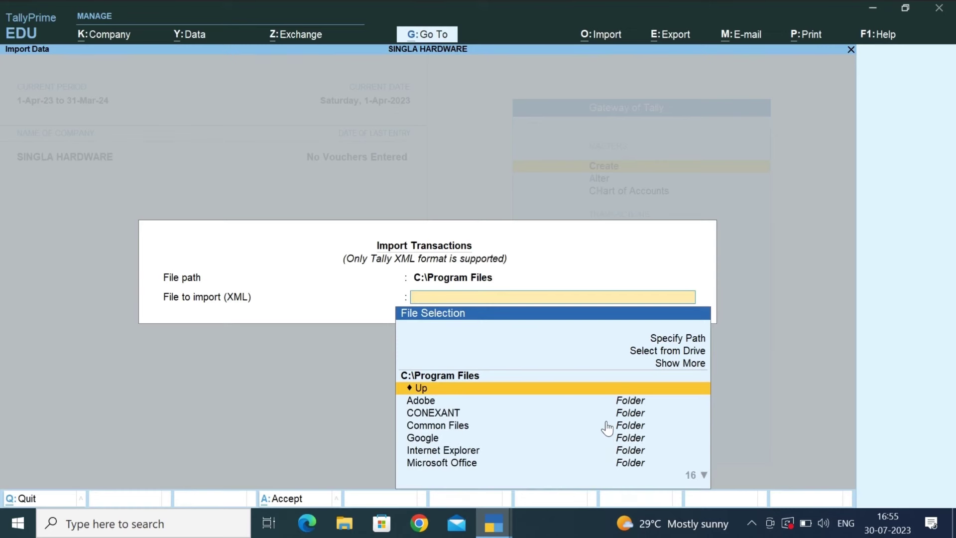
{"action": "key", "text": "Down"}
{"action": "key", "text": "Down"}
{"action": "key", "text": "Up"}
{"action": "key", "text": "Up"}
{"action": "key", "text": "Return"}
{"action": "key", "text": "Down"}
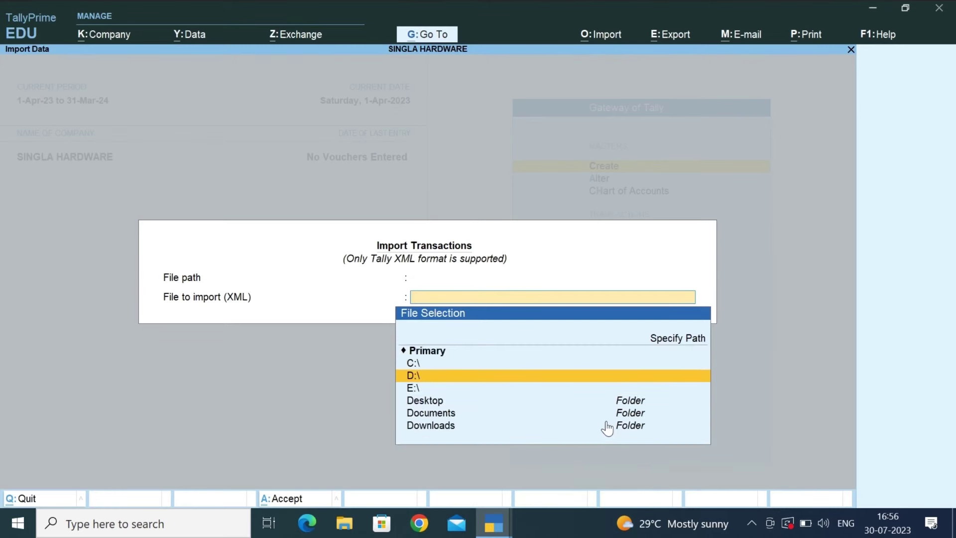
{"action": "key", "text": "Down"}
{"action": "key", "text": "Down"}
{"action": "key", "text": "Return"}
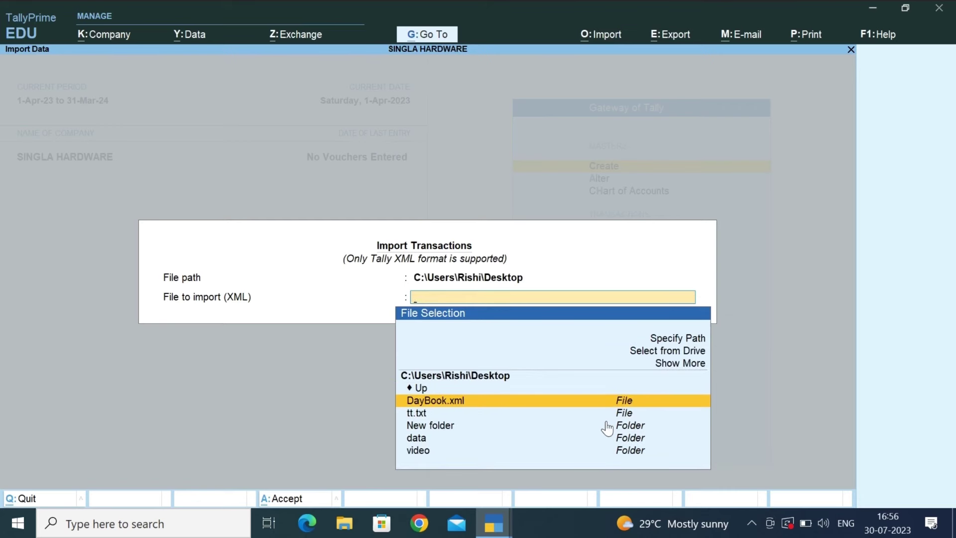